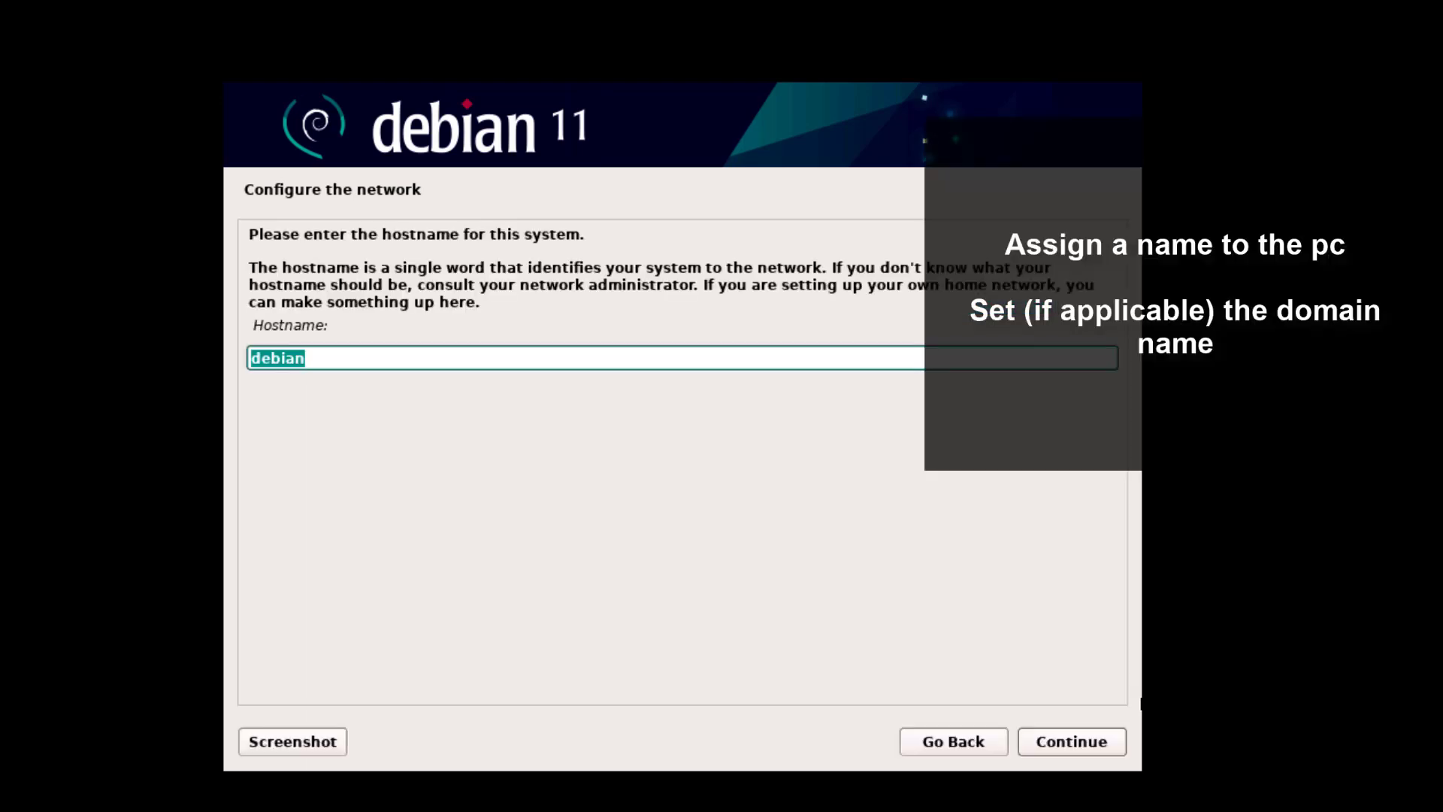
- Accept debian as the system's hostname and leave the domain name blank
{"action": "left_click", "coordinate": [1079, 752]}
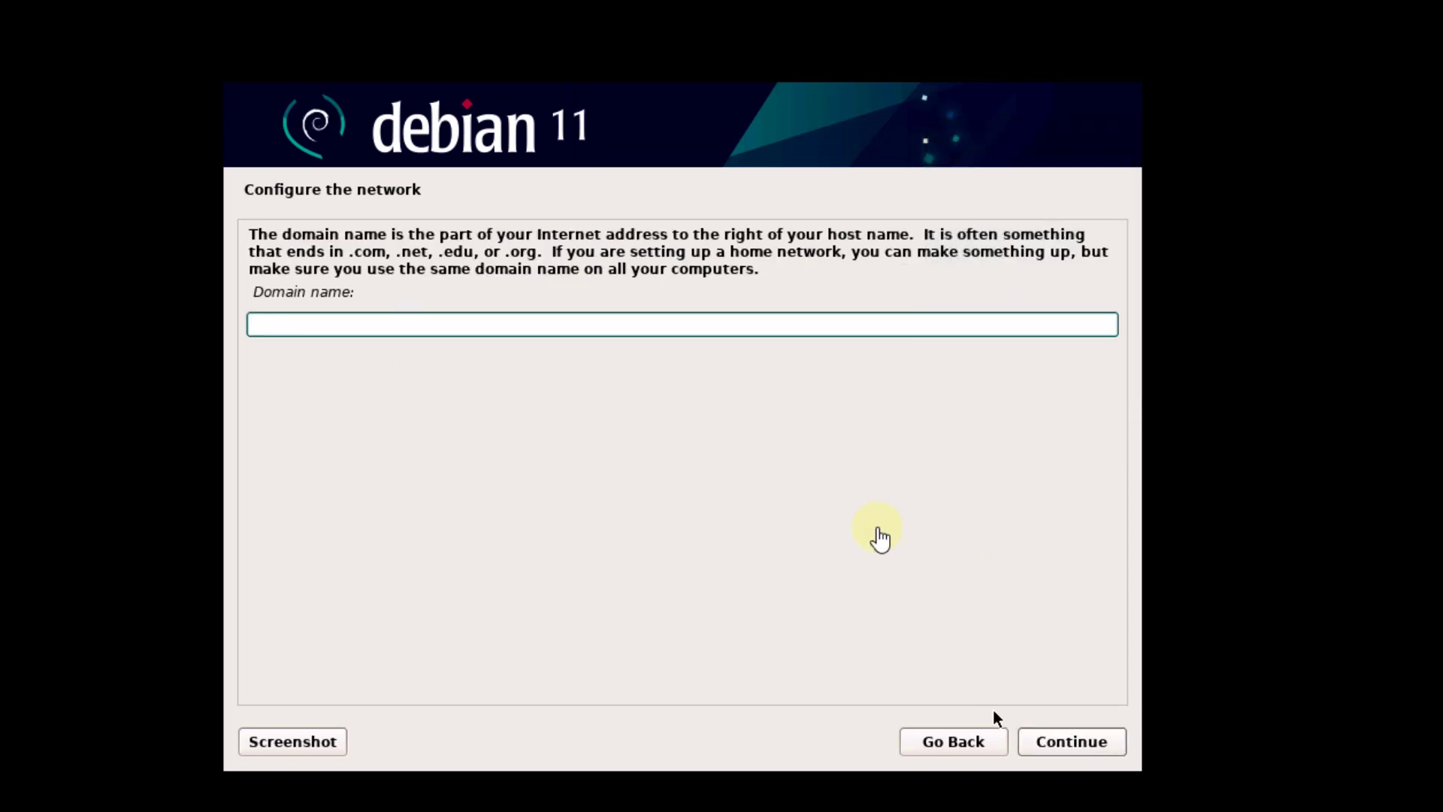
{"action": "left_click", "coordinate": [1050, 741]}
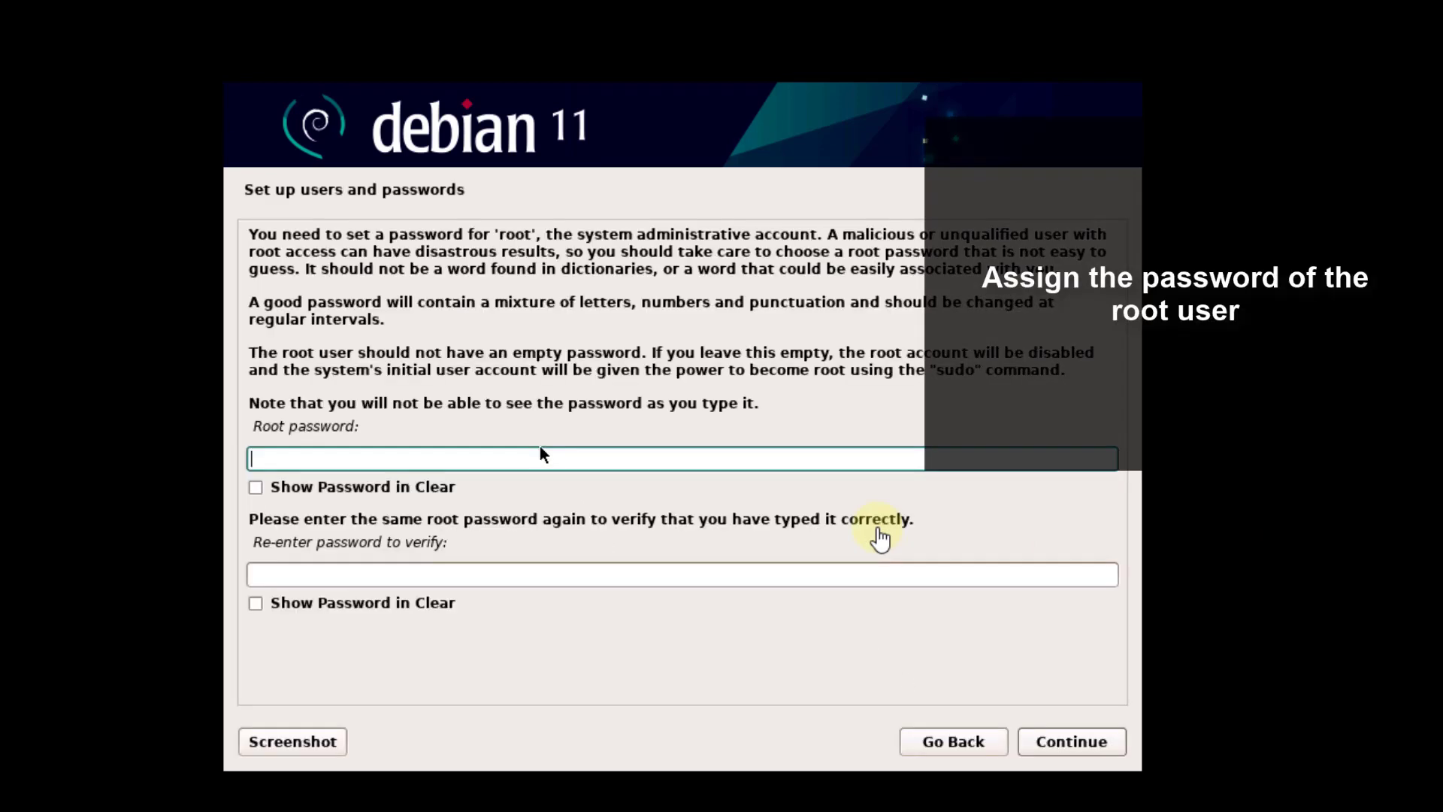
- Enter the root password, repeat it for verification, and submit it
{"action": "type", "text": "***********"}
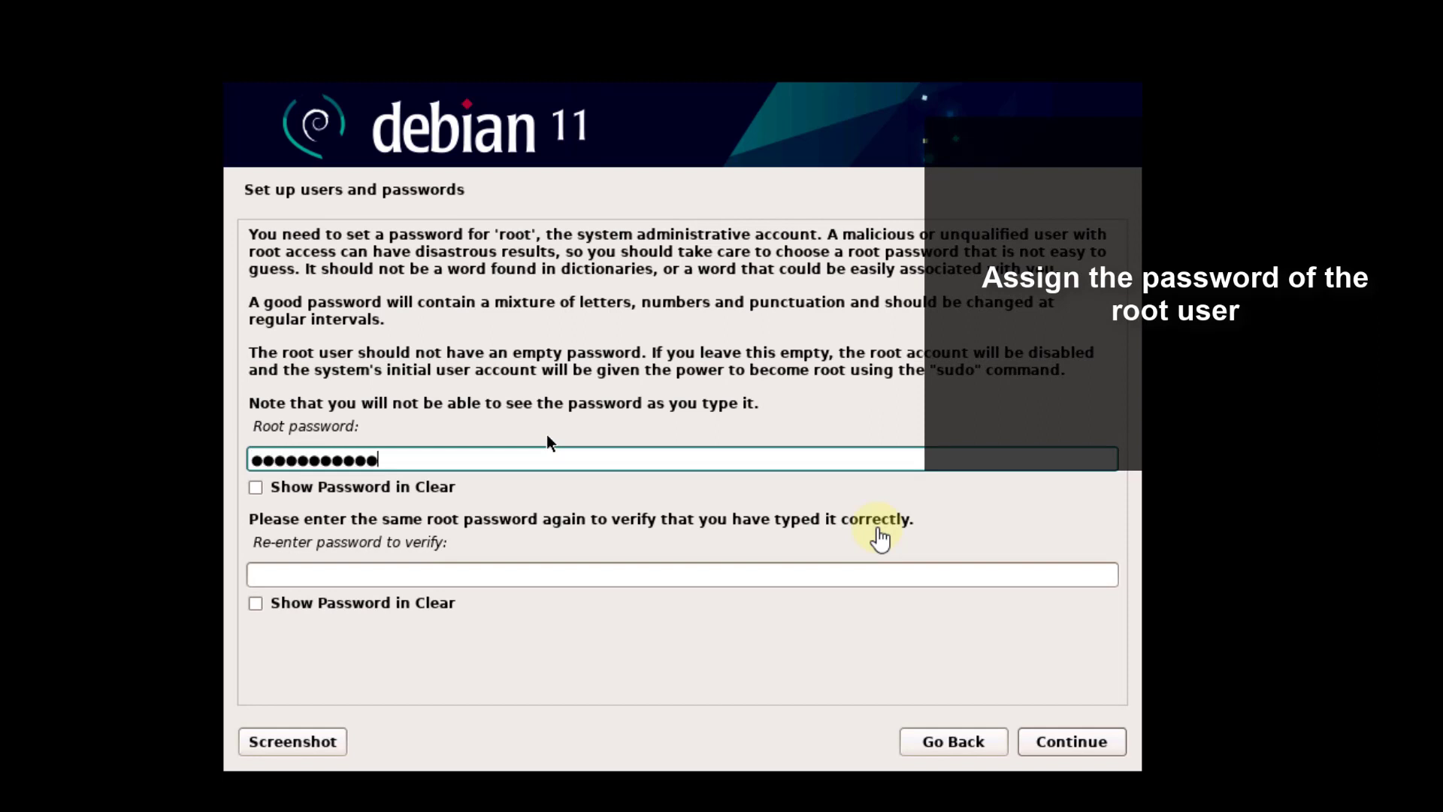
{"action": "key", "text": "Return"}
{"action": "type", "text": "***********"}
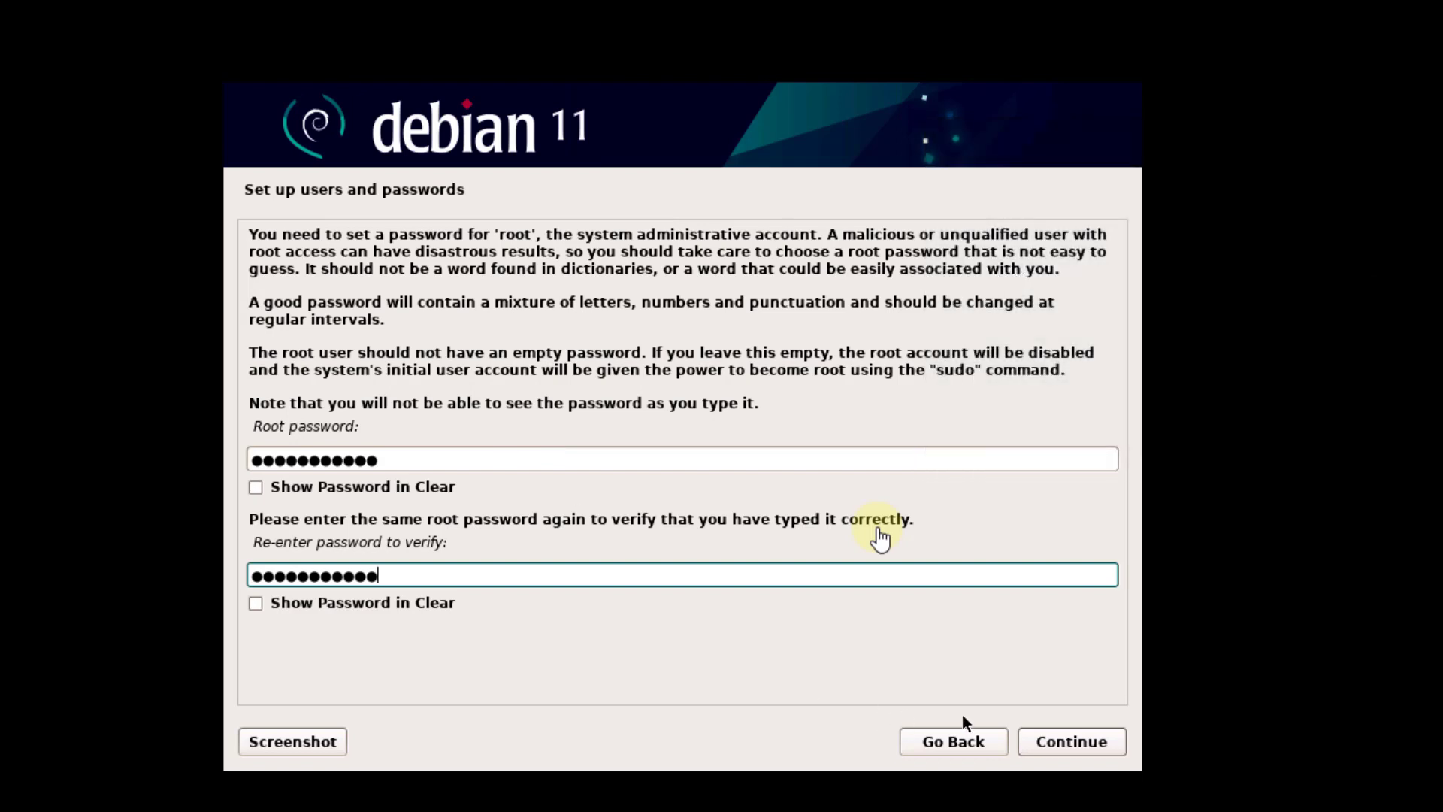
{"action": "left_click", "coordinate": [1032, 741]}
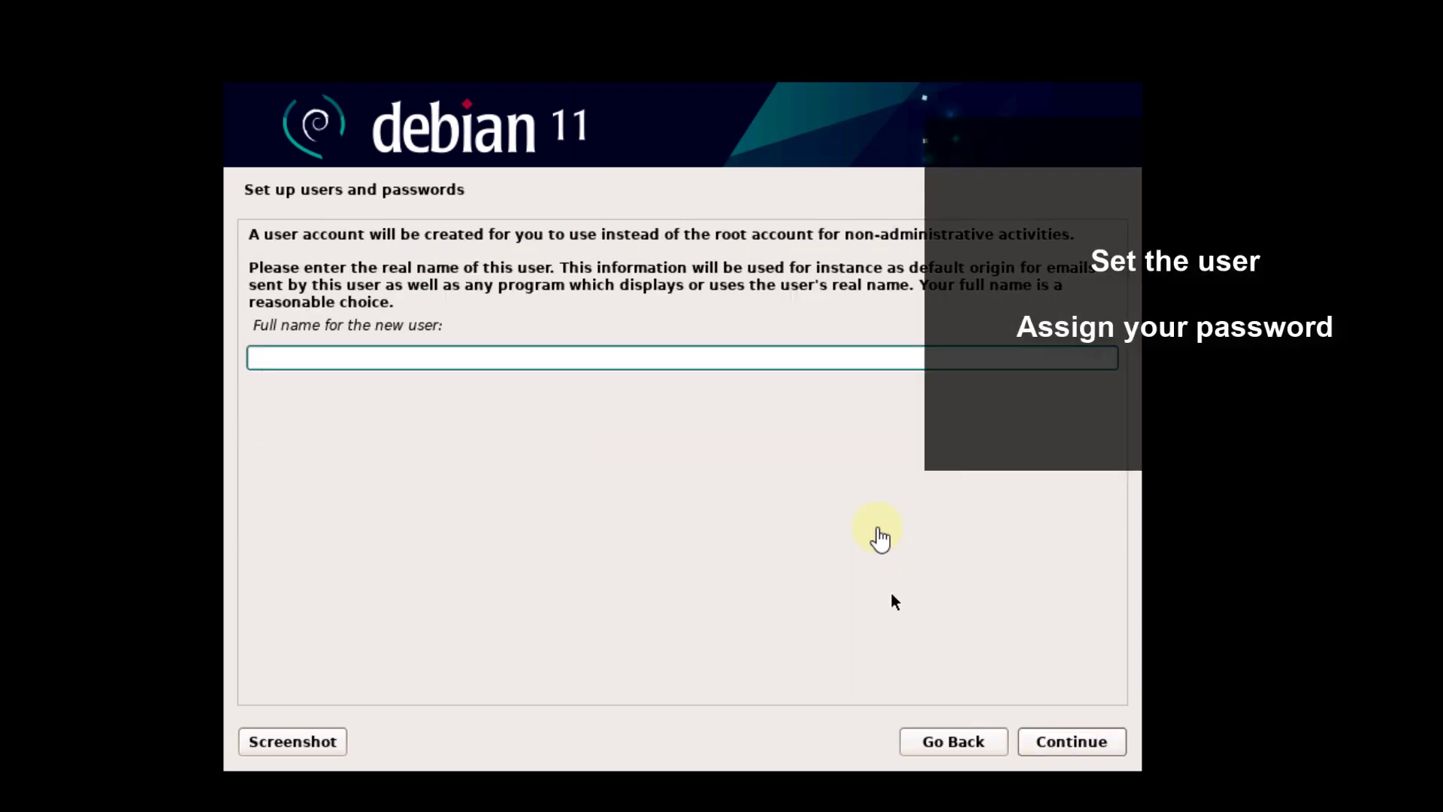
- Create the user account with solvetic as full name and username, and enter and verify the account password
{"action": "type", "text": "solvetic"}
{"action": "left_click", "coordinate": [1067, 744]}
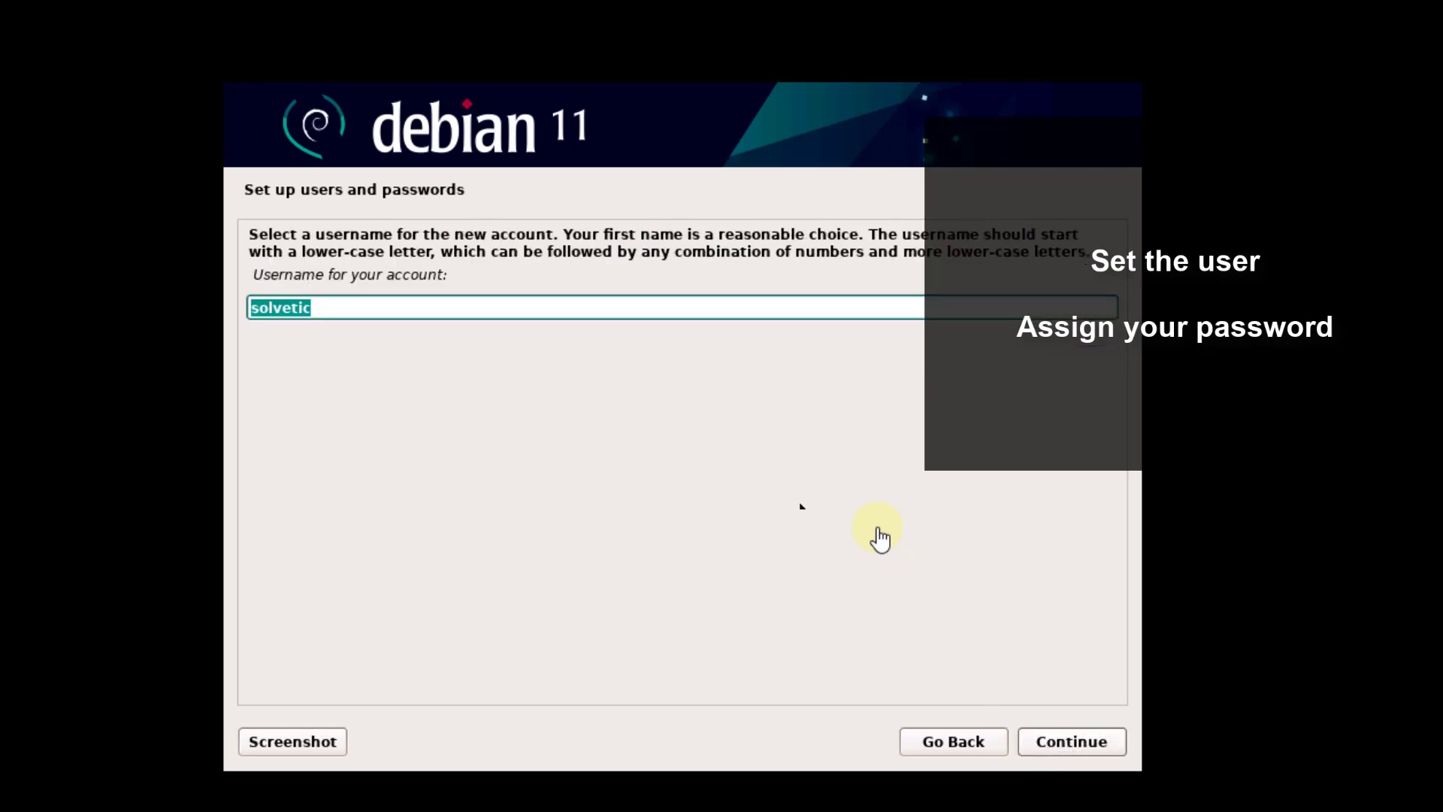
{"action": "left_click", "coordinate": [1043, 742]}
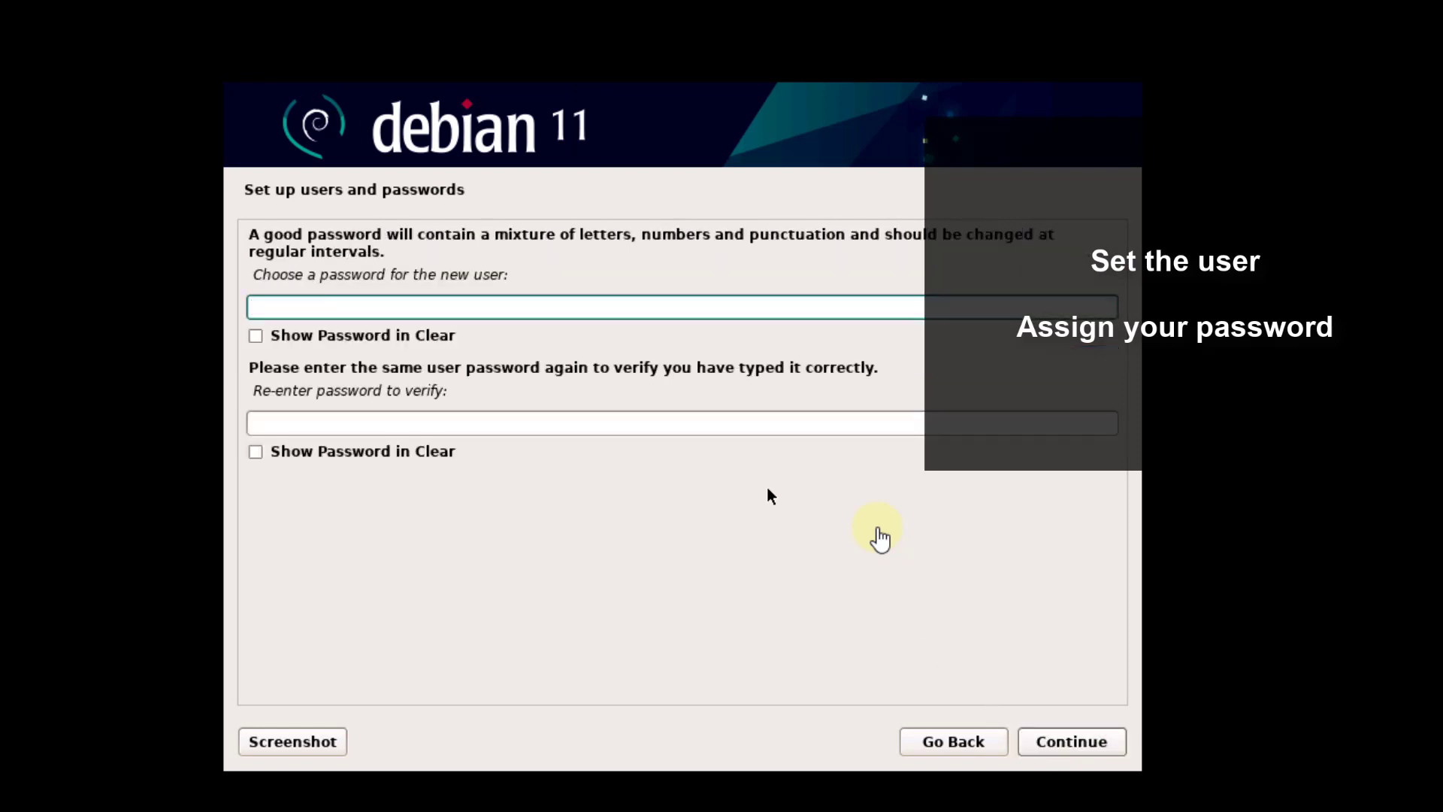
{"action": "type", "text": "***********"}
{"action": "key", "text": "Tab"}
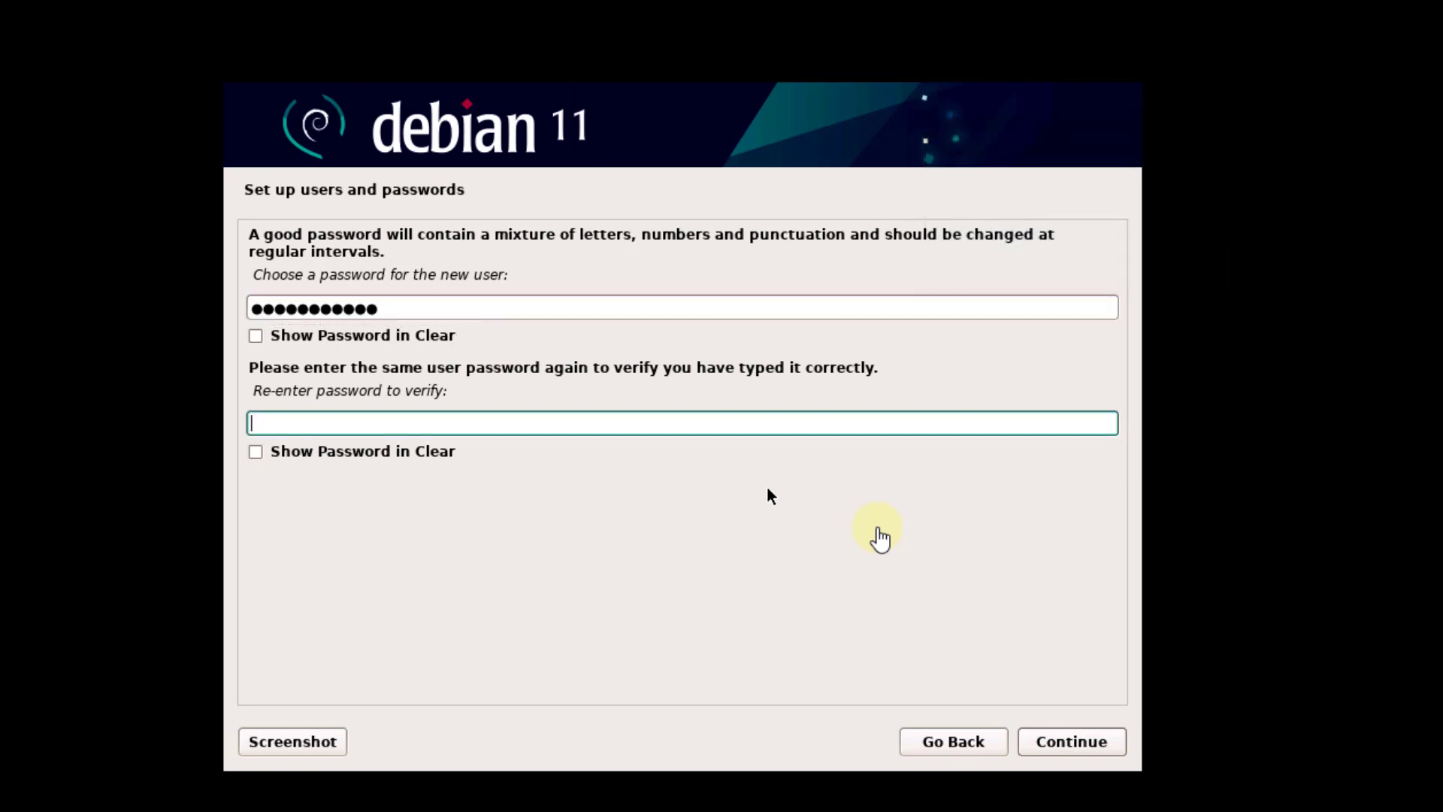
{"action": "type", "text": "***********"}
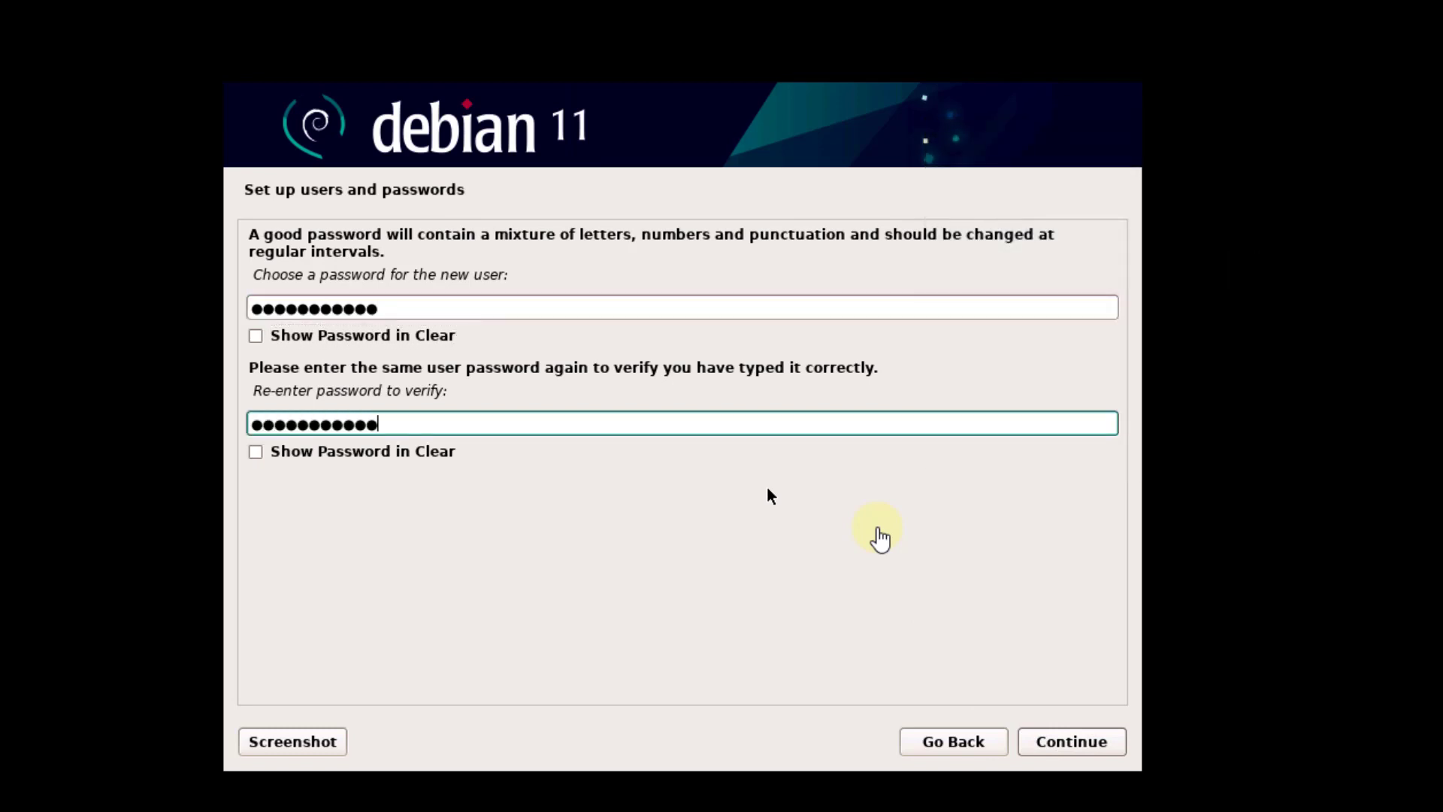
{"action": "left_click", "coordinate": [1045, 748]}
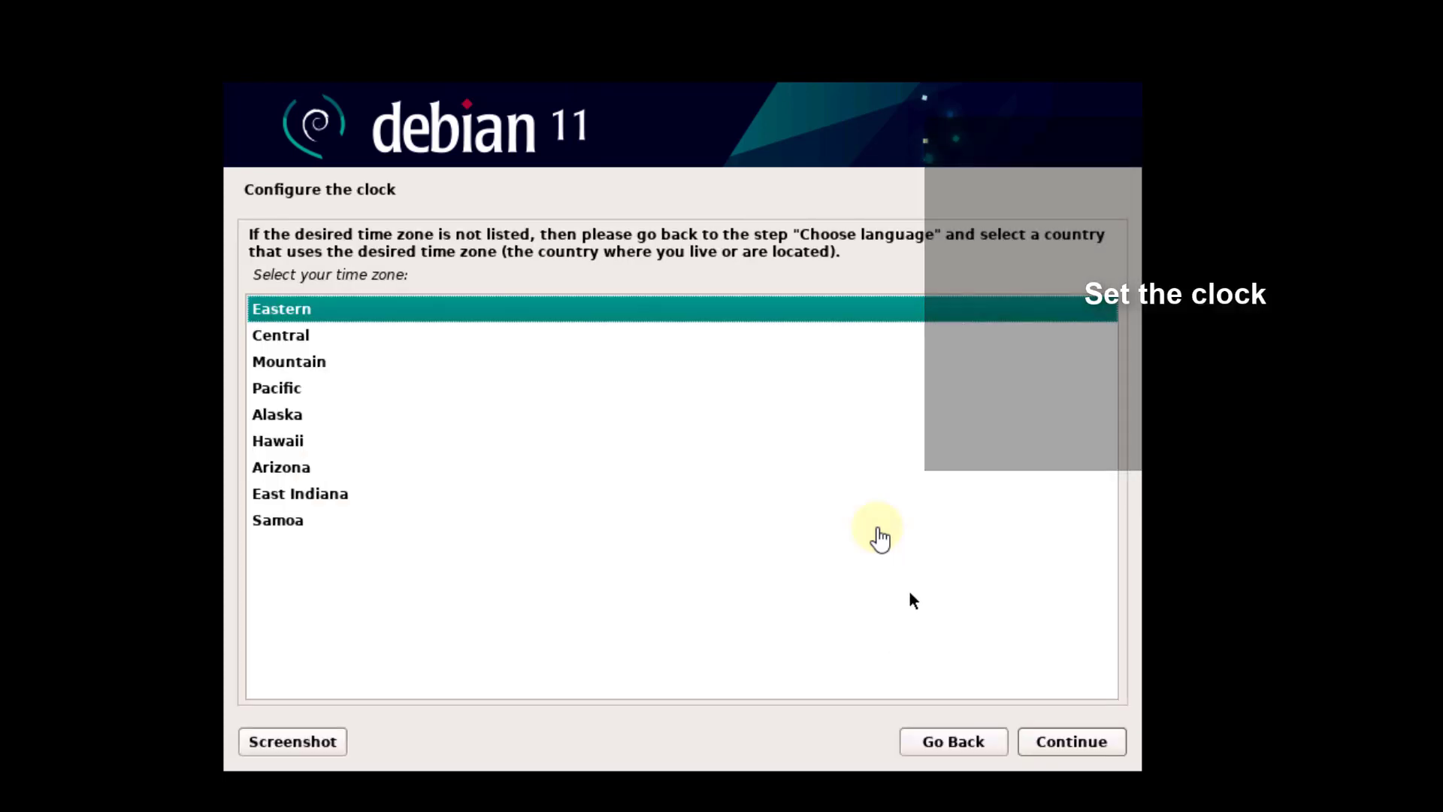
- Set the clock to the Eastern time zone
{"action": "left_click", "coordinate": [1054, 741]}
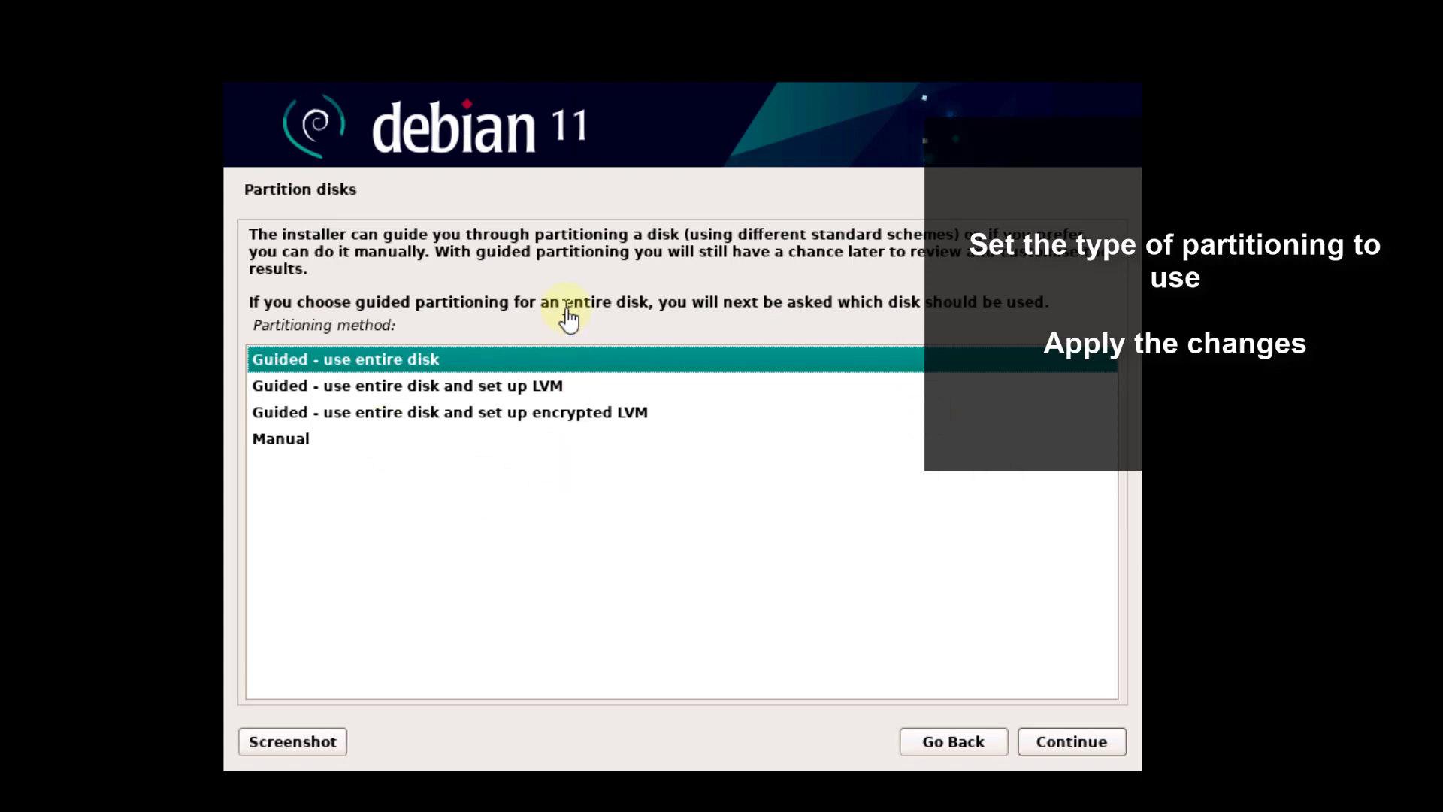
- Partition the entire sda disk with the guided method, all files in one partition, and write the changes to disk
{"action": "left_click", "coordinate": [1072, 744]}
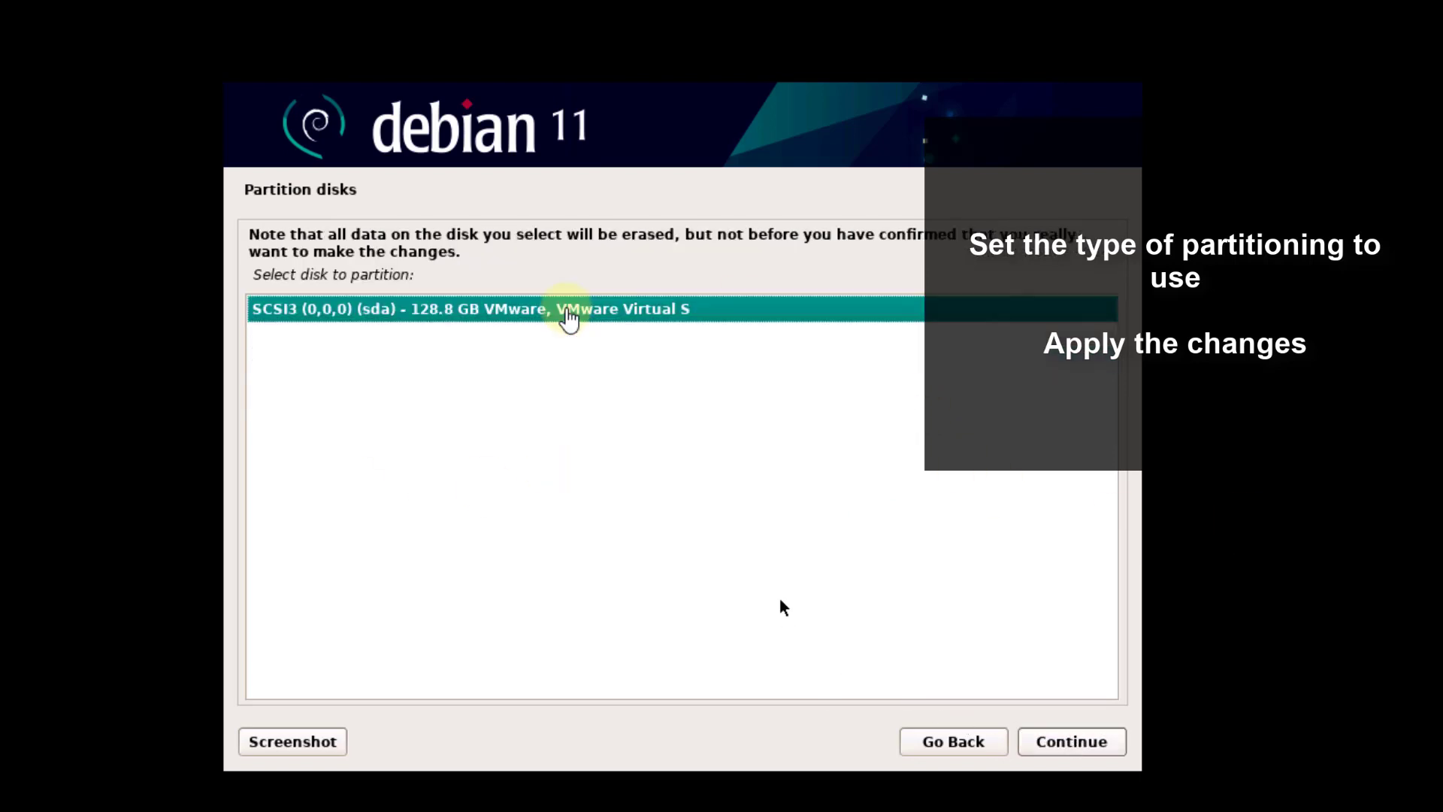
{"action": "left_click", "coordinate": [1067, 741]}
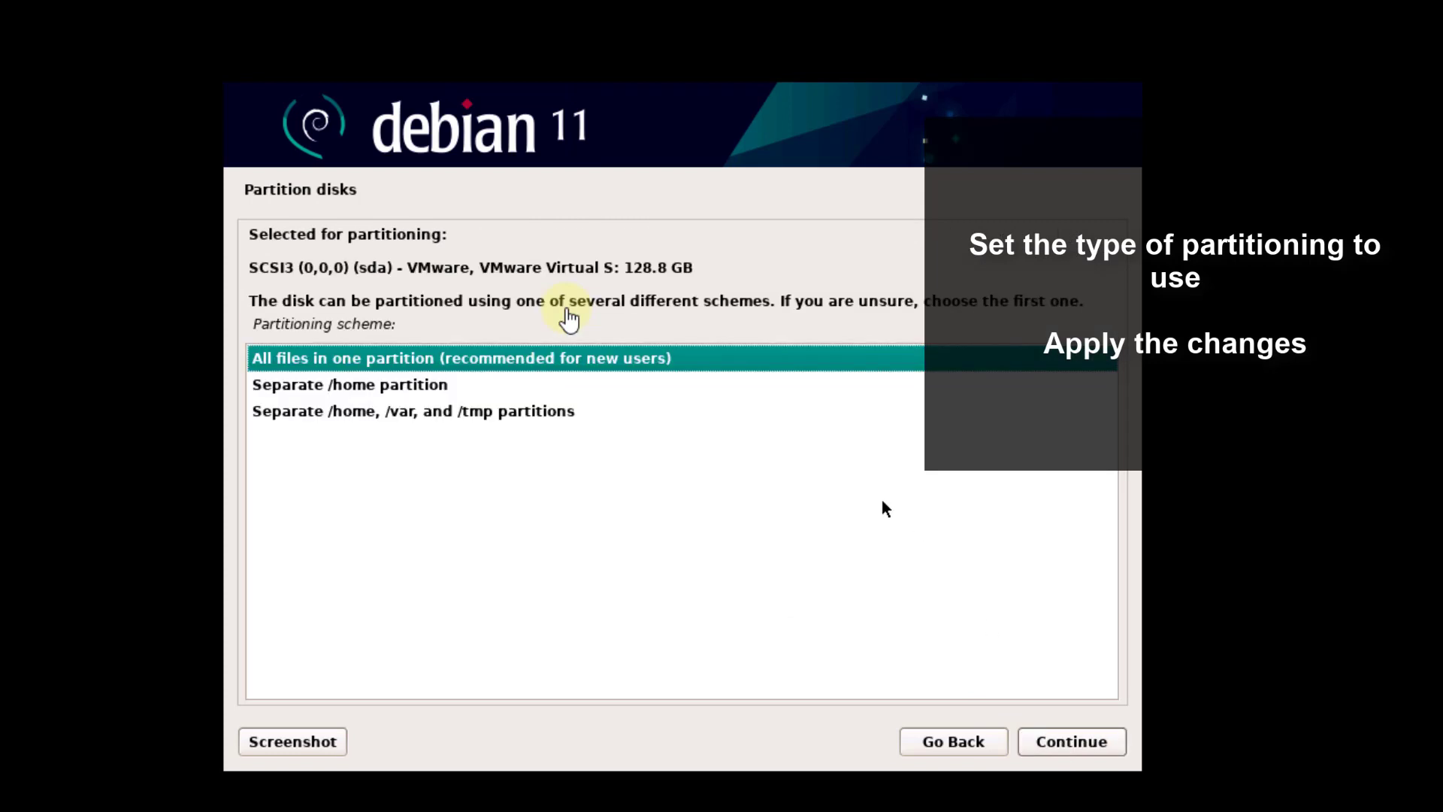
{"action": "left_click", "coordinate": [1056, 747]}
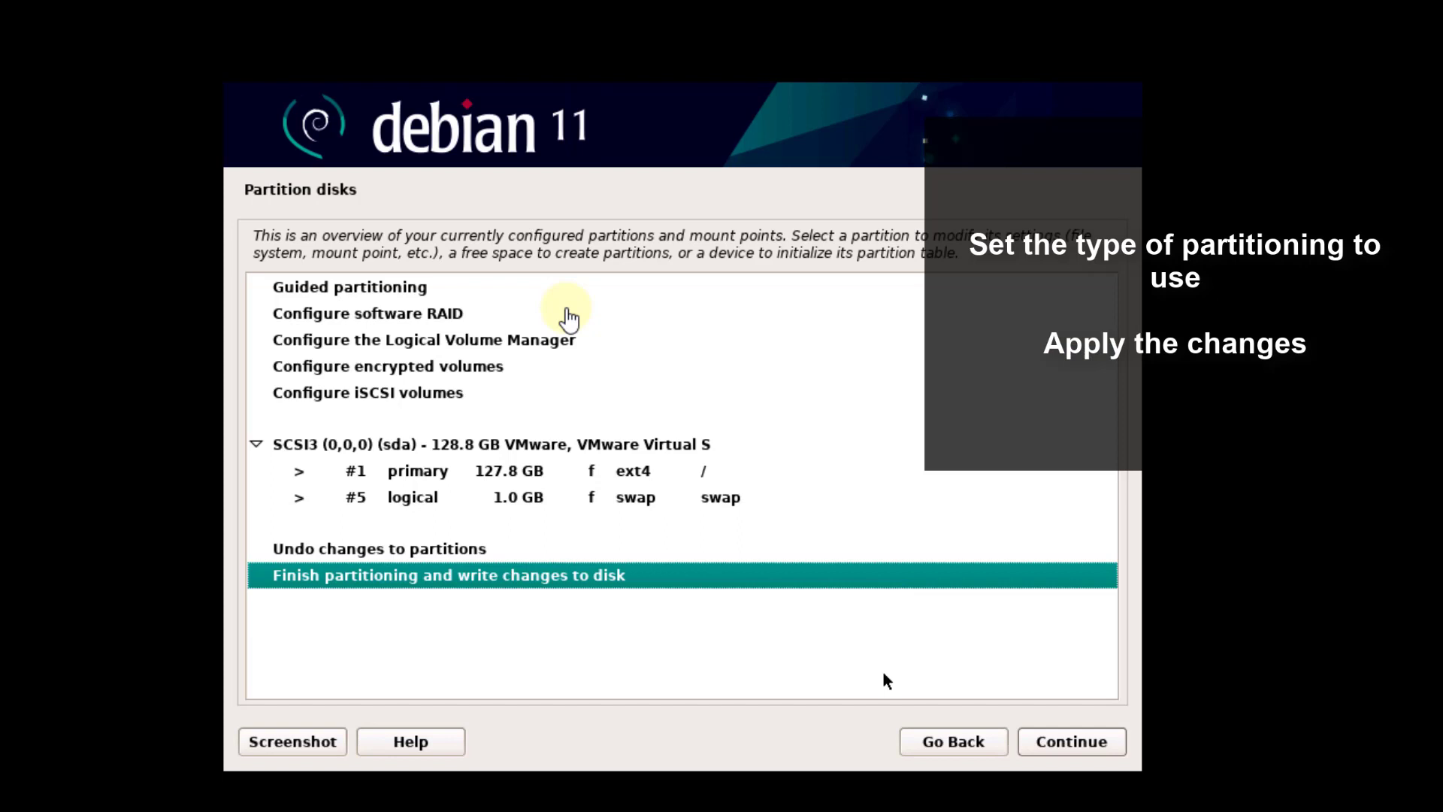
{"action": "left_click", "coordinate": [1069, 743]}
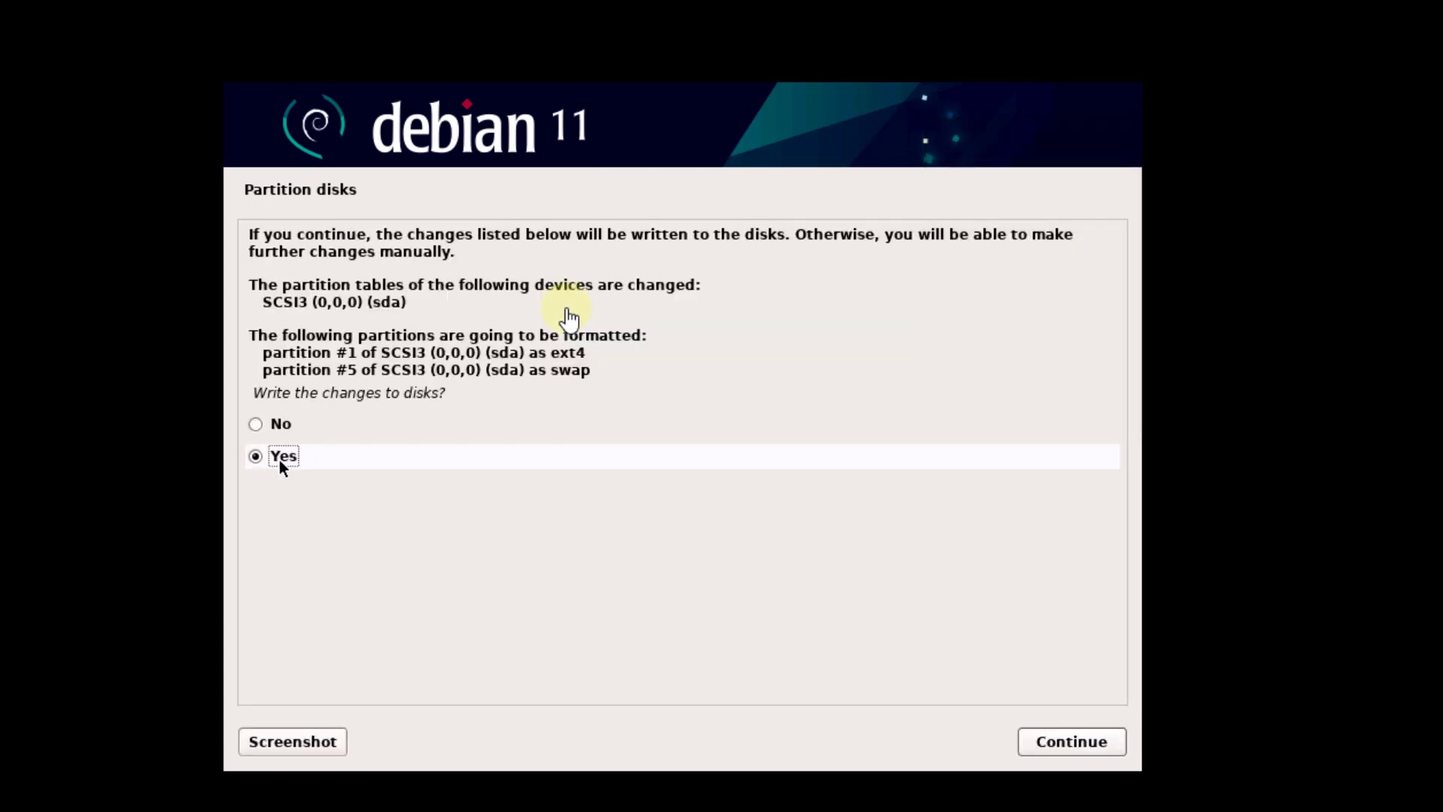
{"action": "left_click", "coordinate": [1078, 747]}
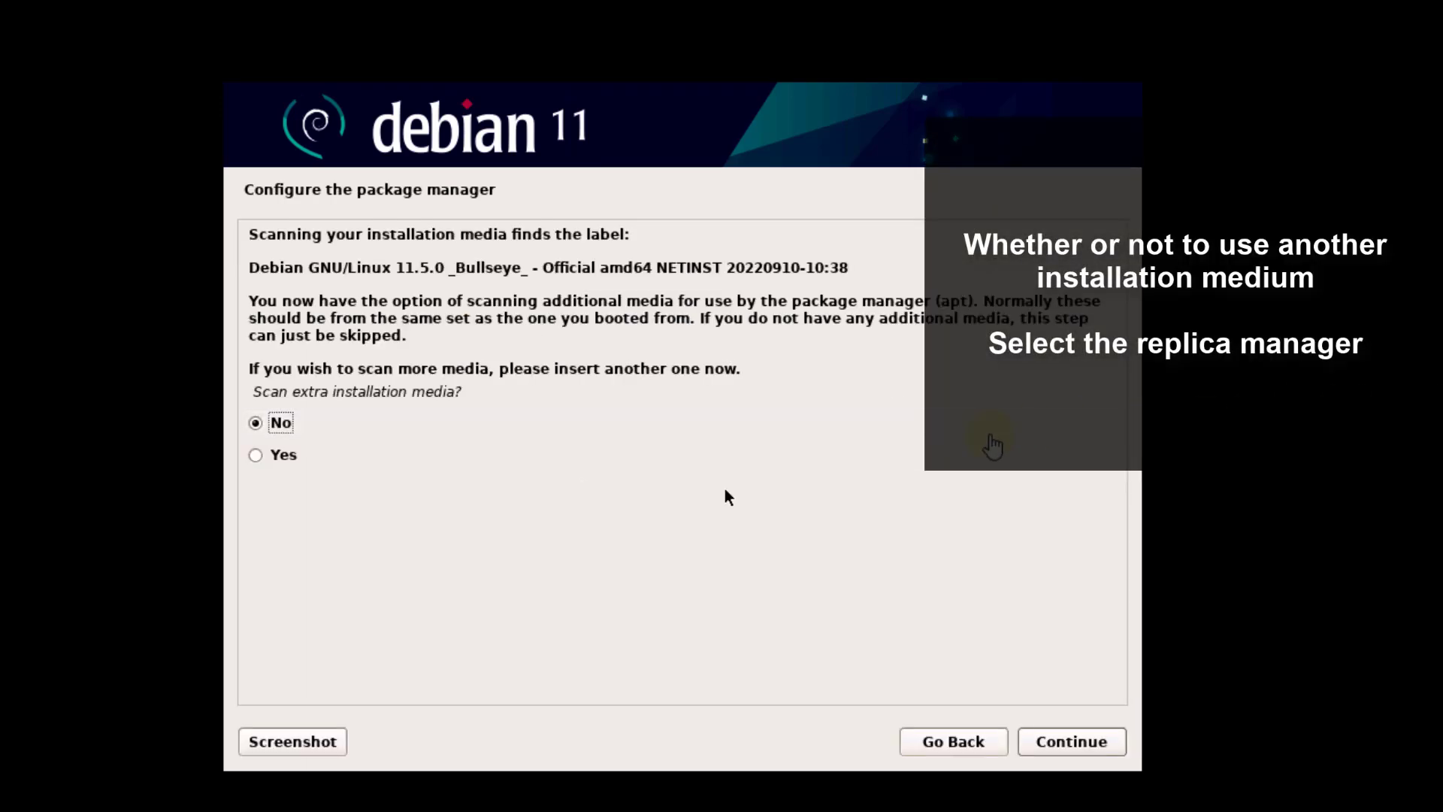
- Configure the package manager with no extra installation media, the United States mirror deb.debian.org and no HTTP proxy
{"action": "left_click", "coordinate": [1065, 749]}
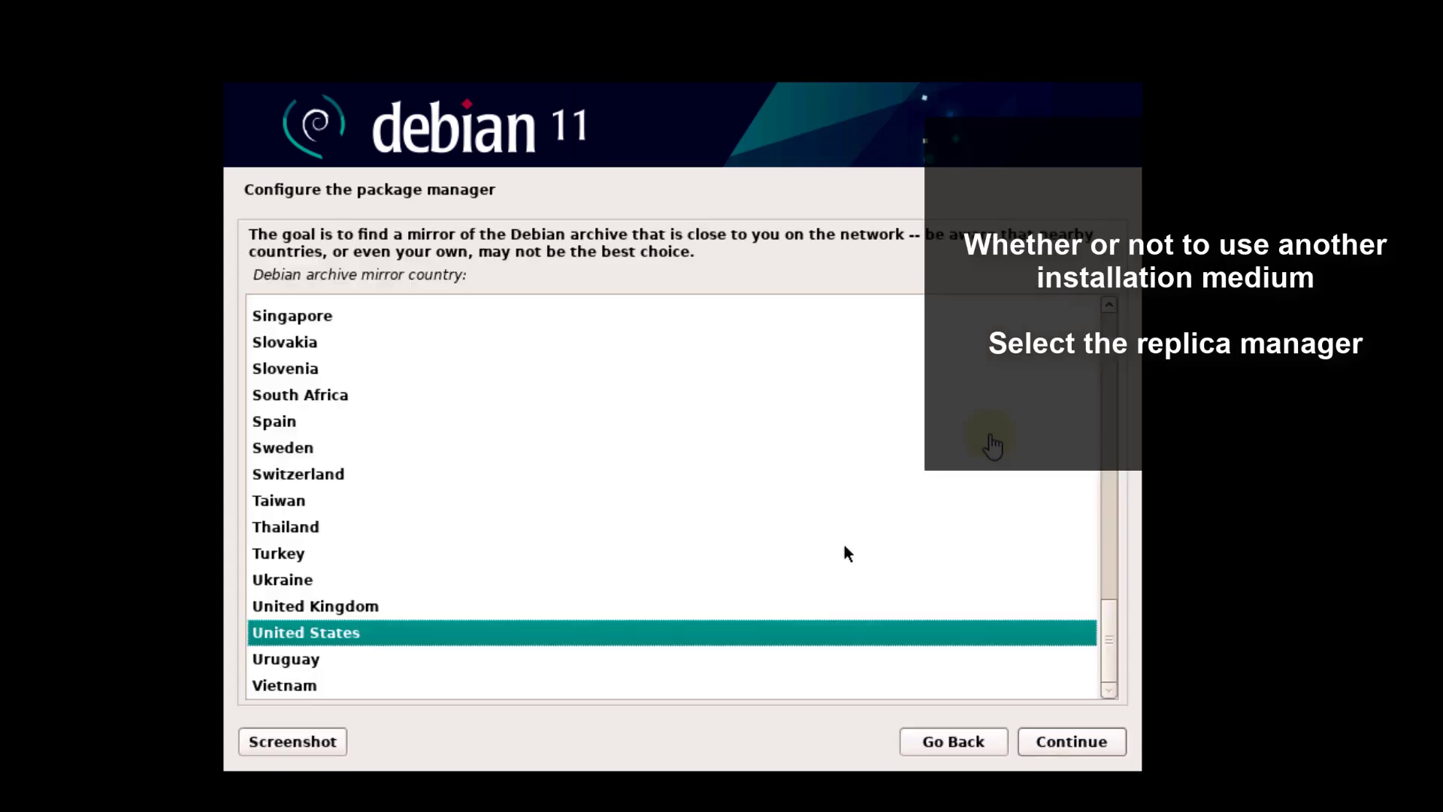
{"action": "left_click", "coordinate": [1077, 746]}
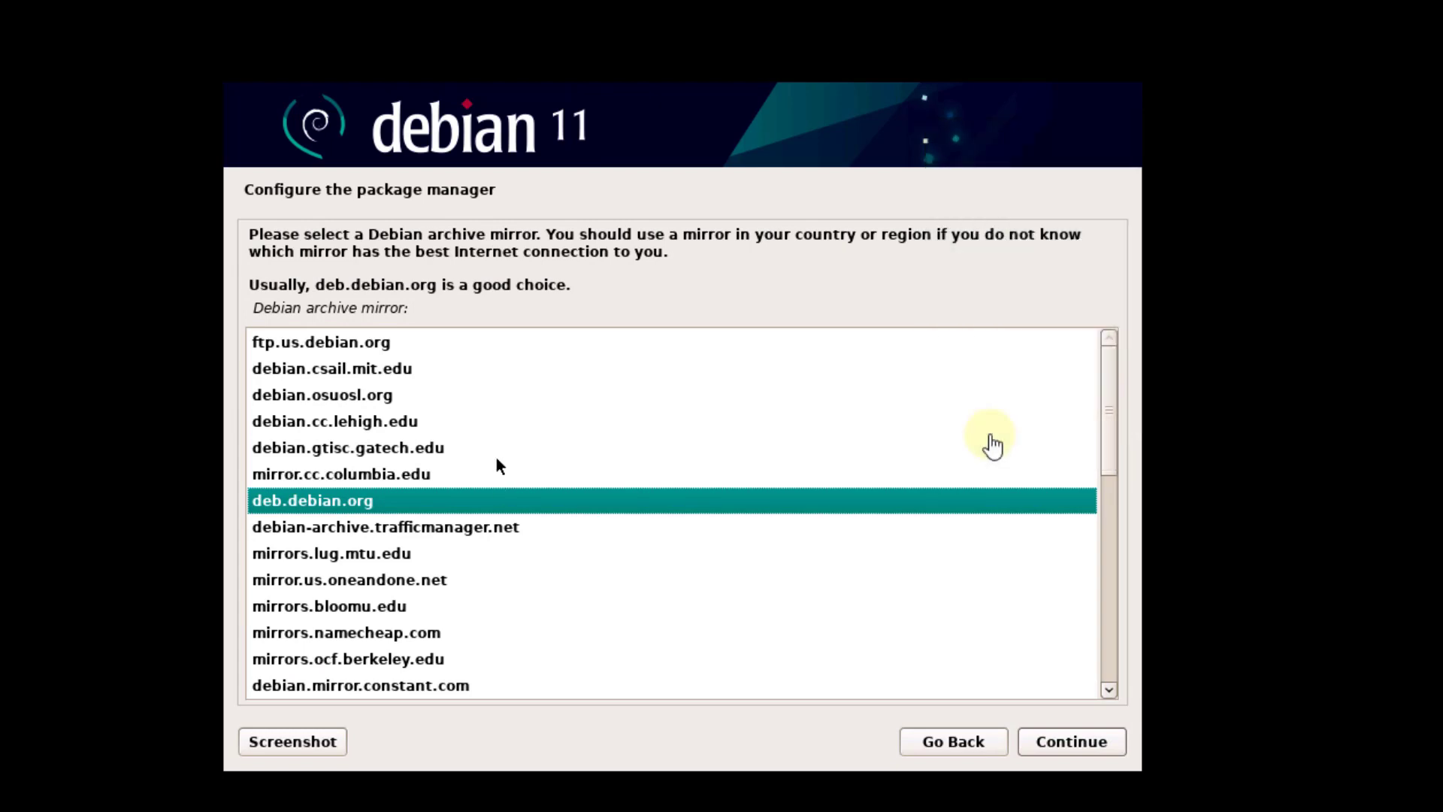
{"action": "left_click", "coordinate": [1022, 742]}
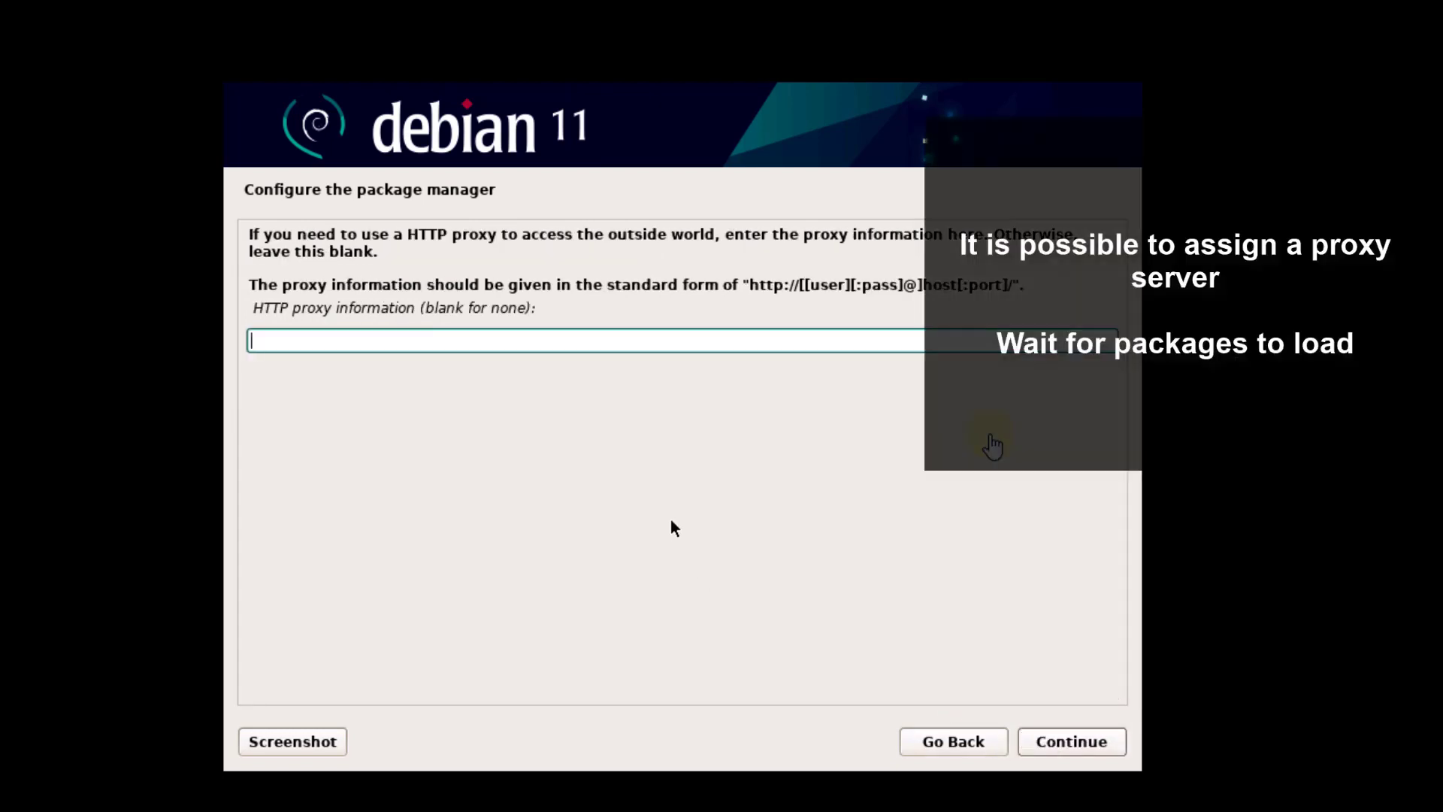
{"action": "left_click", "coordinate": [1069, 740]}
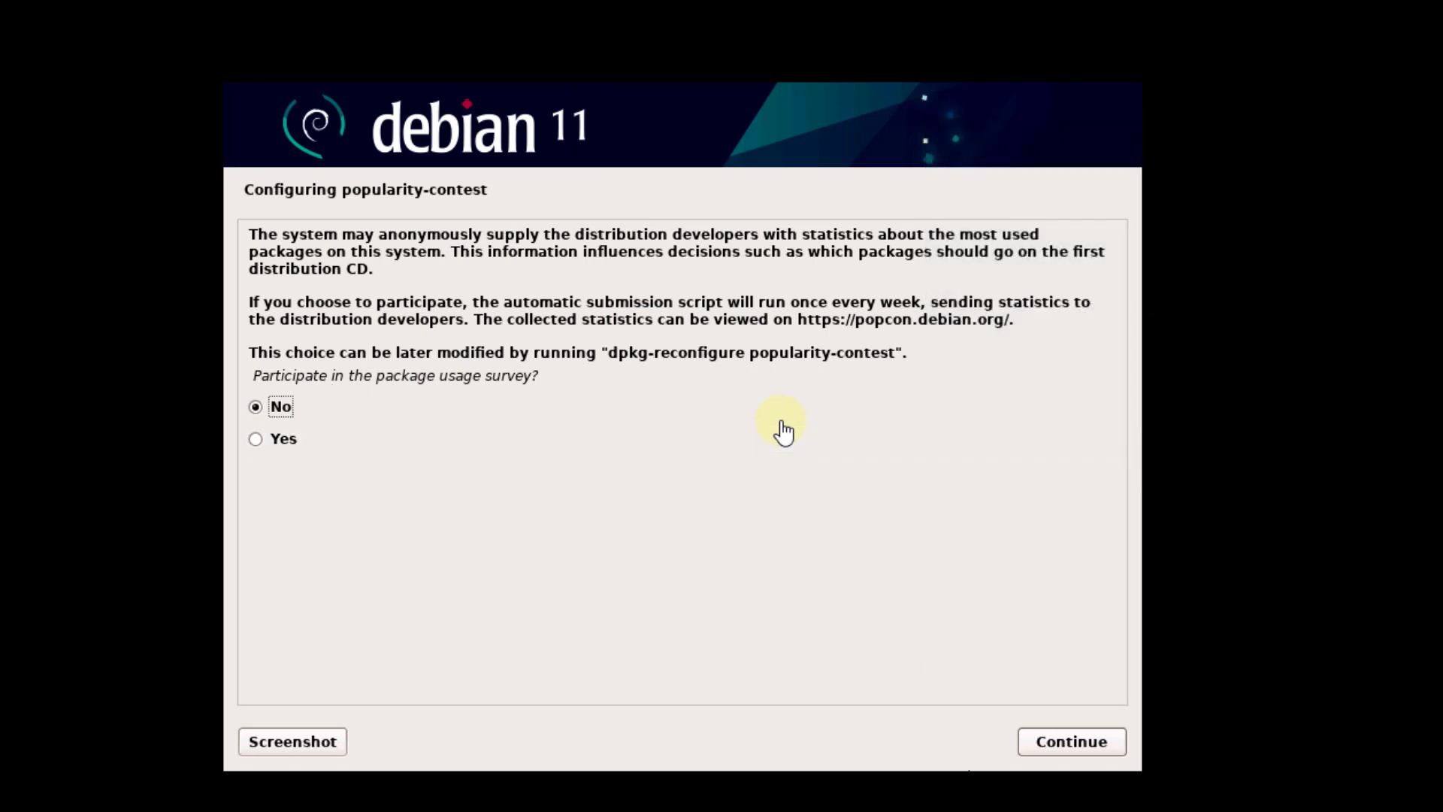
- Decline the package usage survey and install KDE Plasma with the standard system utilities, excluding Debian desktop environment and GNOME
{"action": "left_click", "coordinate": [1031, 747]}
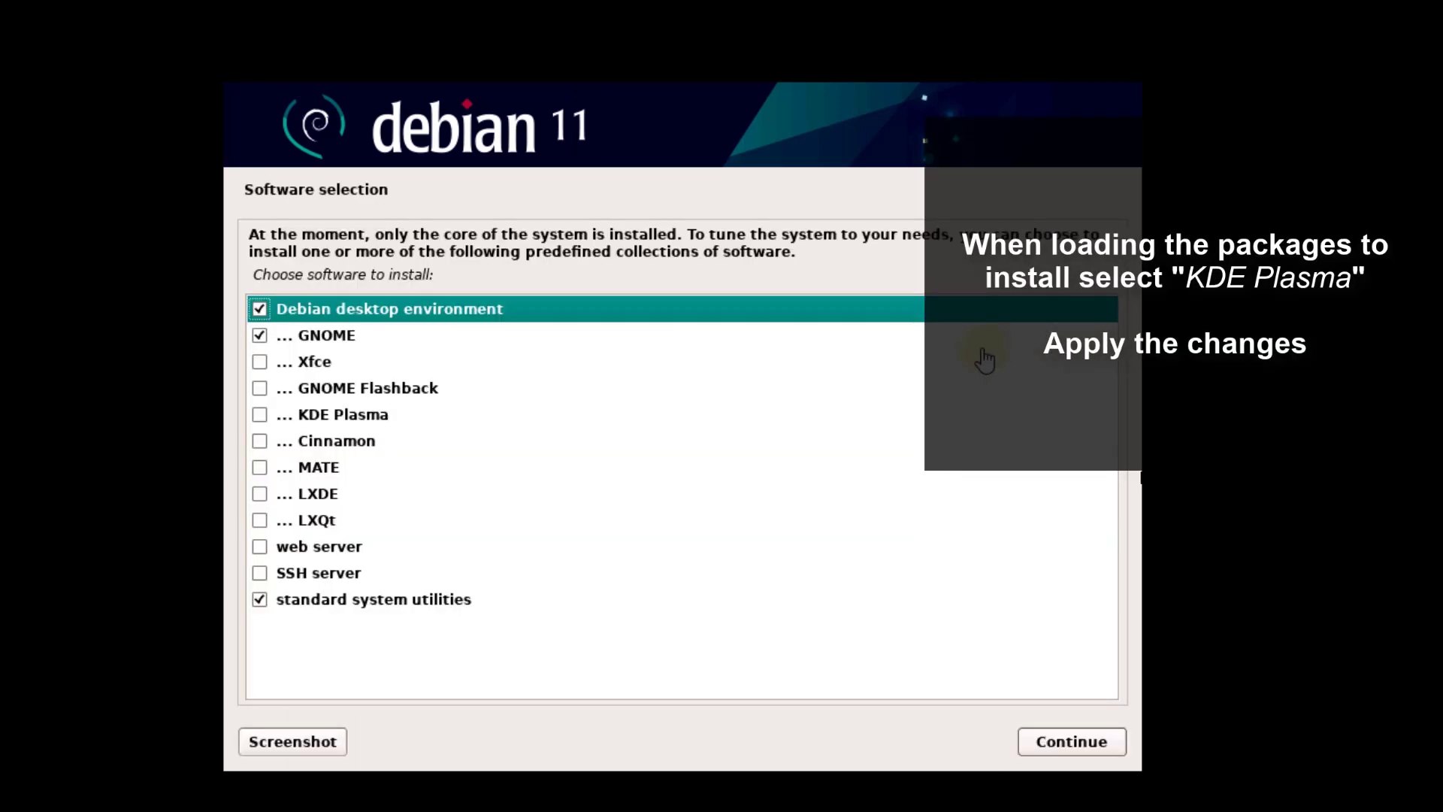
{"action": "left_click", "coordinate": [259, 309]}
{"action": "left_click", "coordinate": [259, 335]}
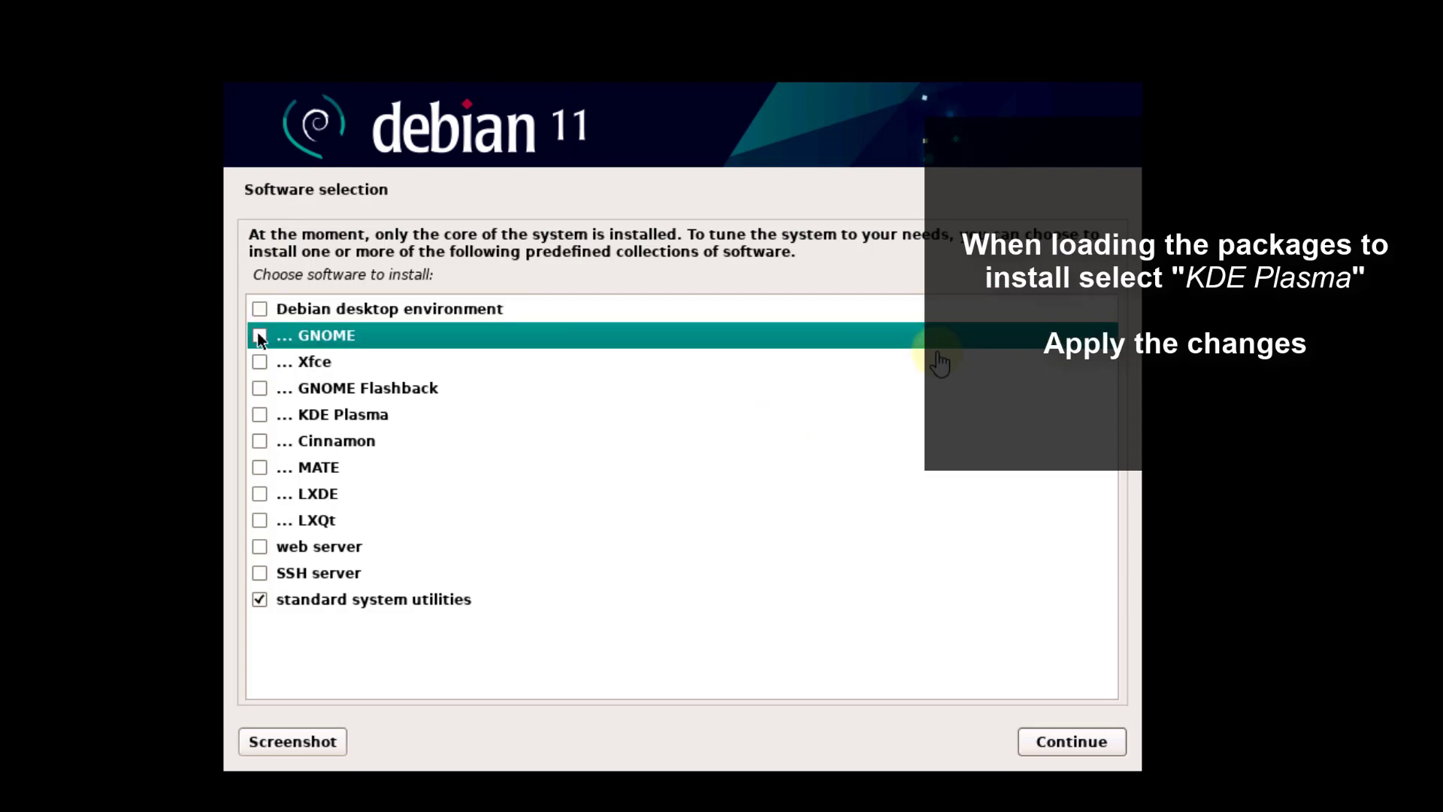
{"action": "left_click", "coordinate": [260, 416]}
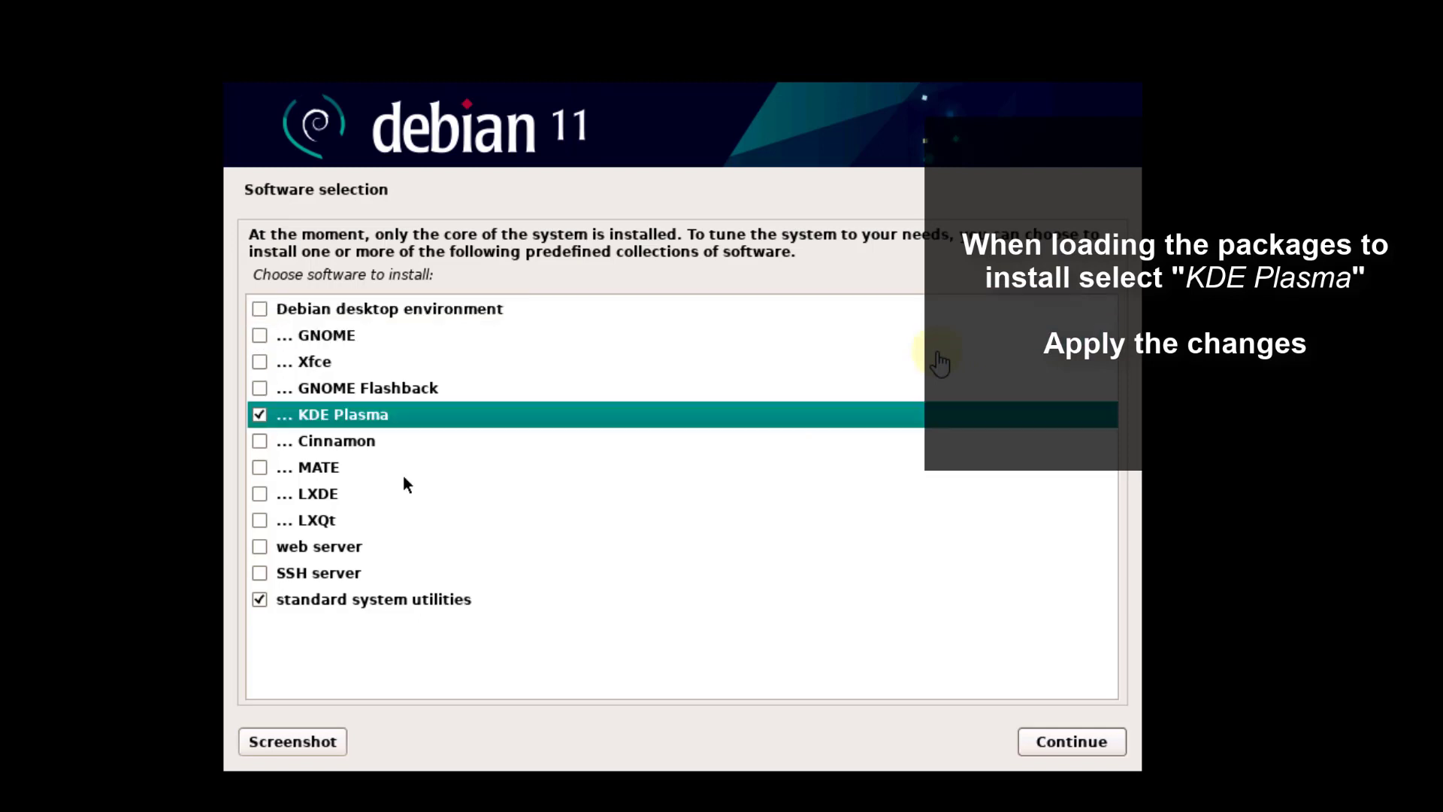
{"action": "left_click", "coordinate": [1065, 744]}
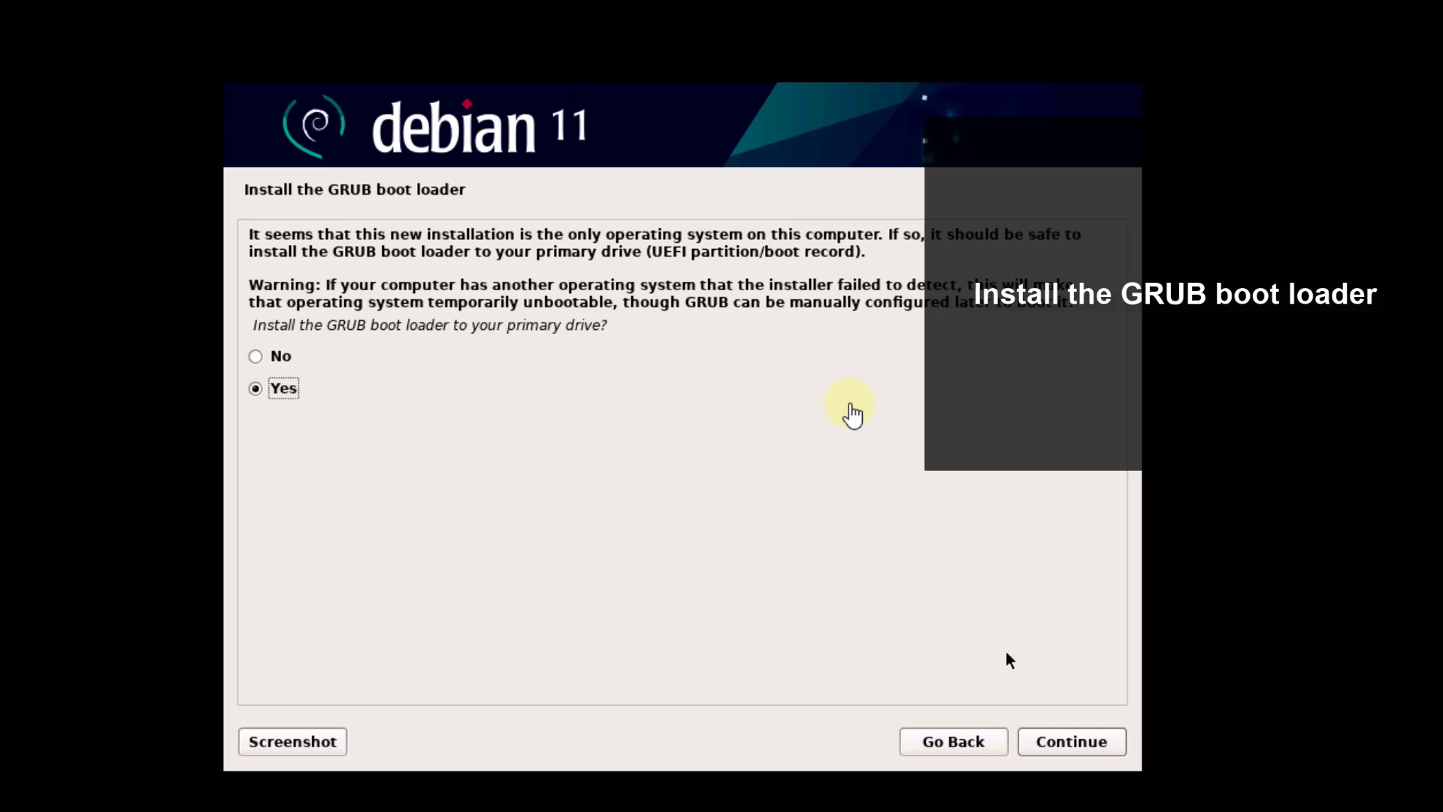
- Install the GRUB boot loader to the primary drive on /dev/sda
{"action": "left_click", "coordinate": [1073, 743]}
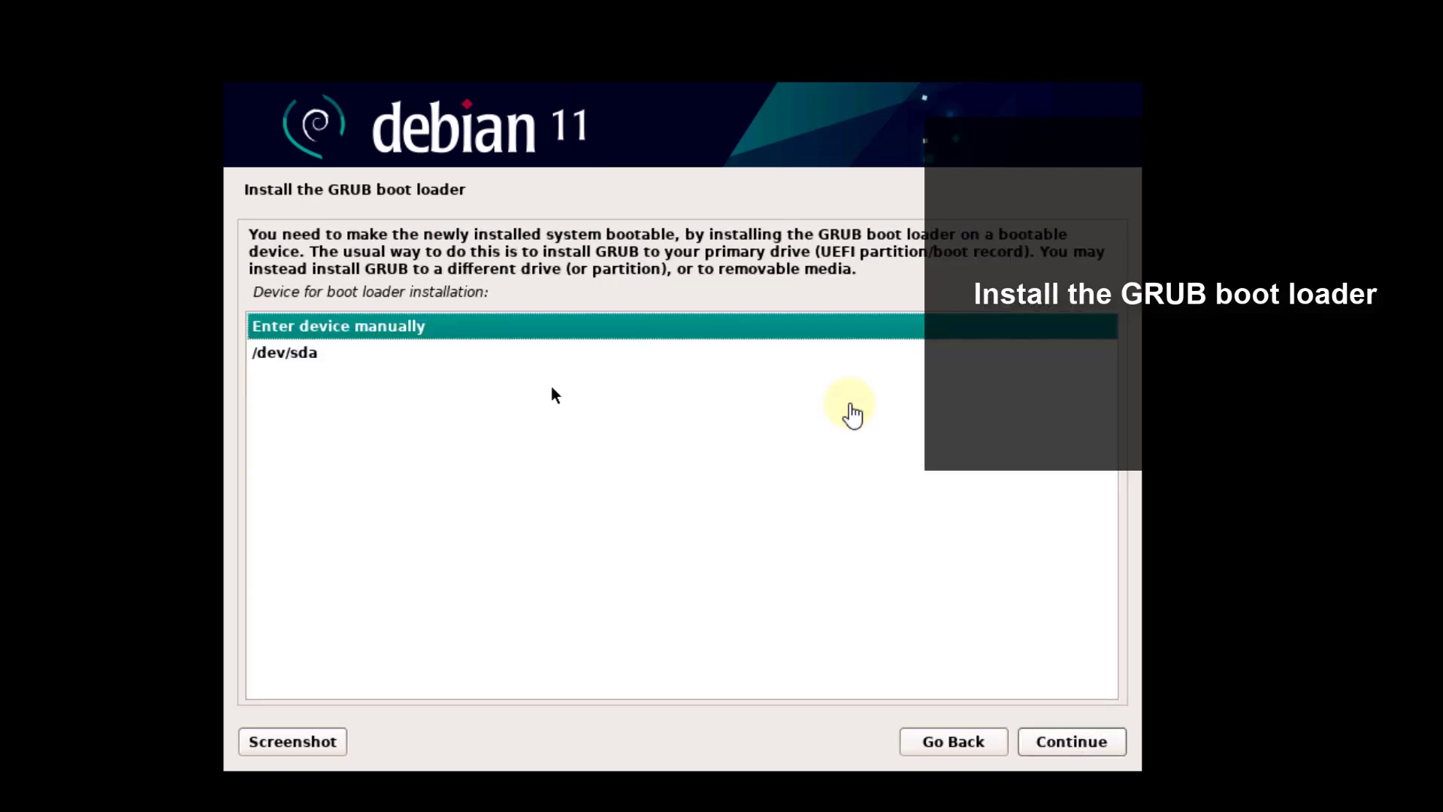
{"action": "left_click", "coordinate": [536, 352]}
{"action": "left_click", "coordinate": [1061, 745]}
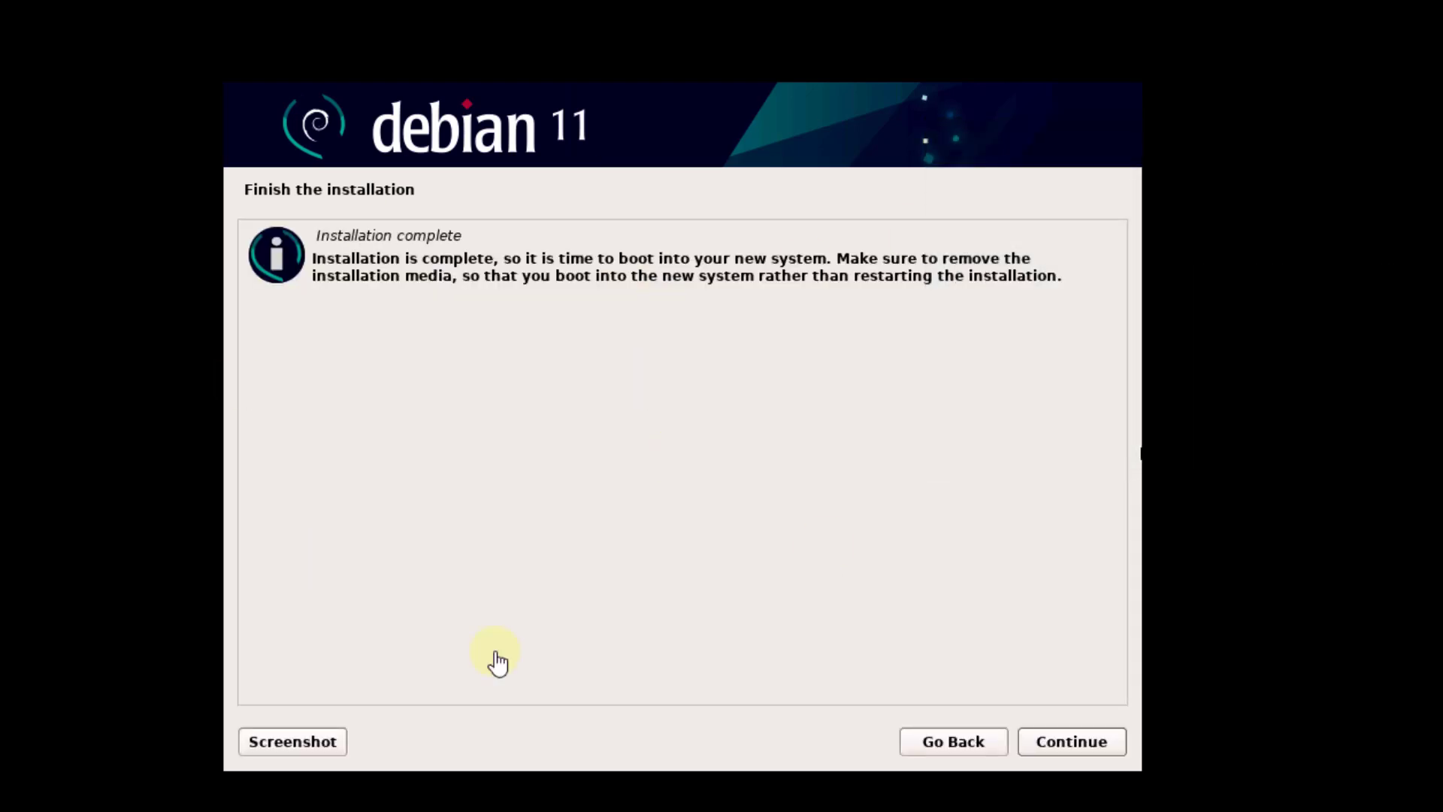
- Finish the installation and boot the Debian GNU/Linux entry from the GRUB menu
{"action": "left_click", "coordinate": [1078, 748]}
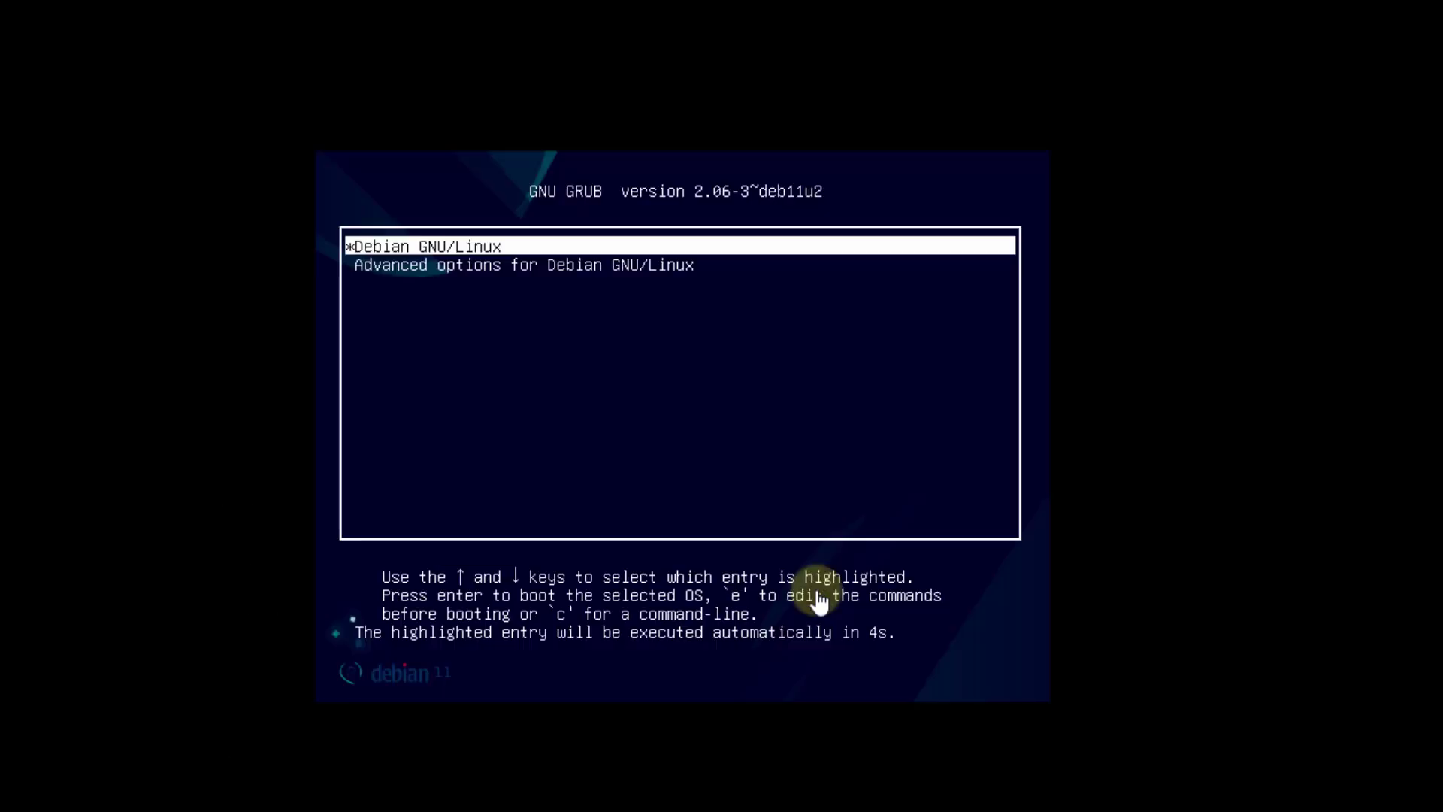
{"action": "key", "text": "Return"}
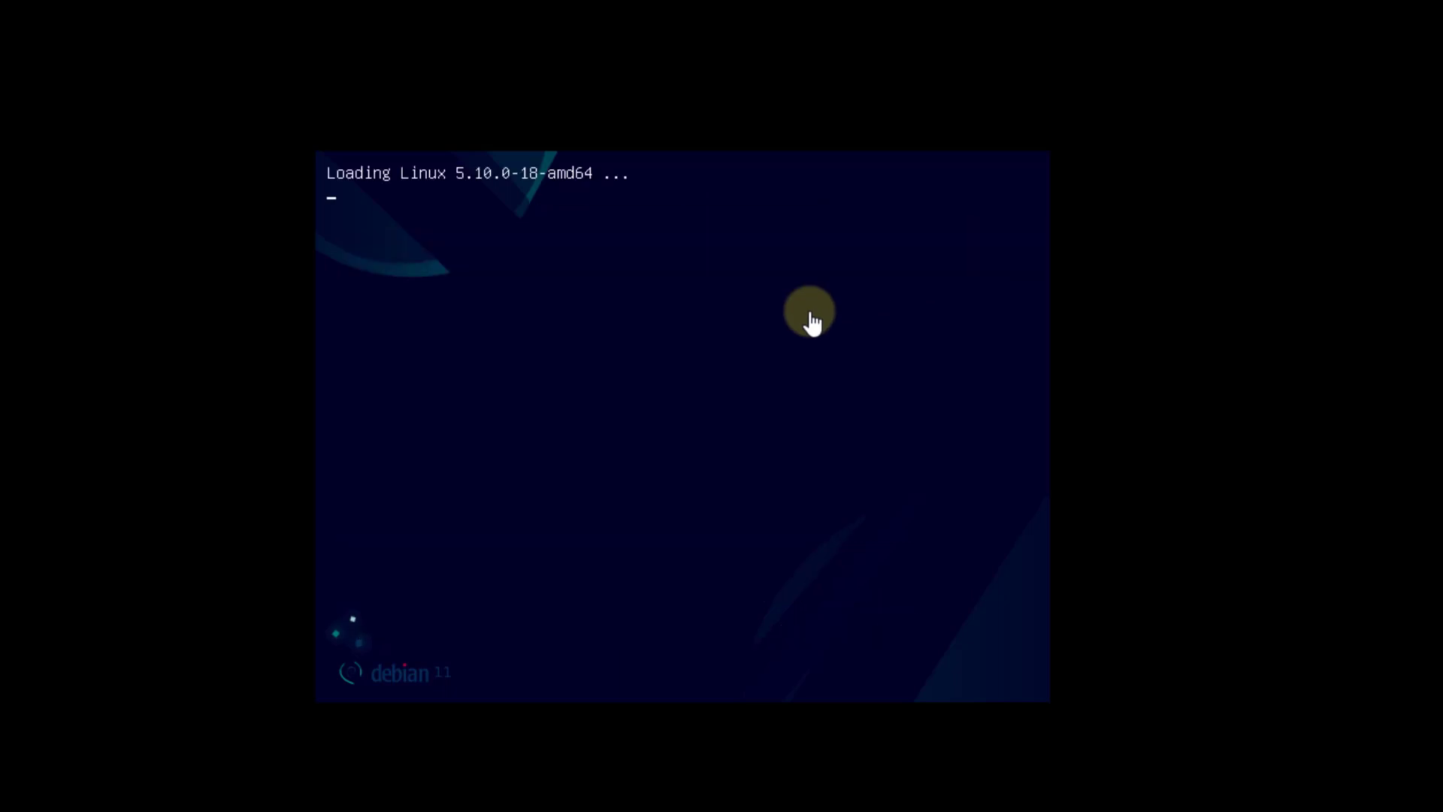